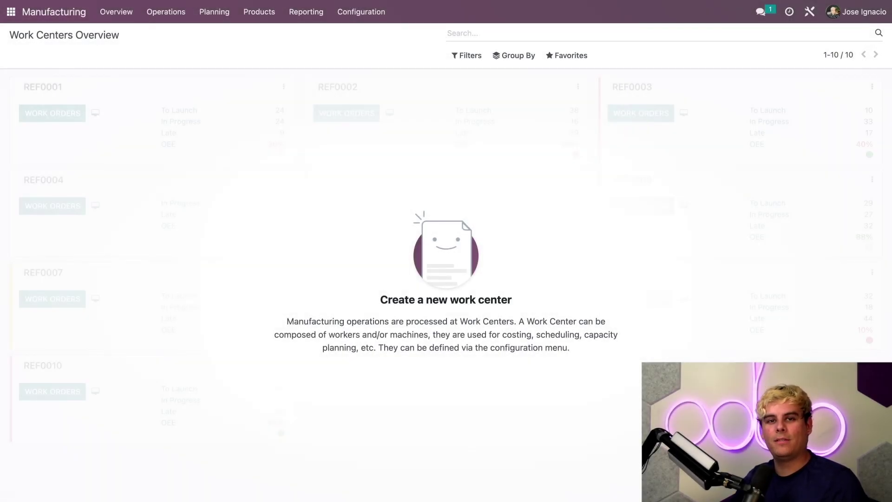
Enable Subcontracting in Manufacturing settings and verify Dropshipping is checked under Purchase.
click(363, 16)
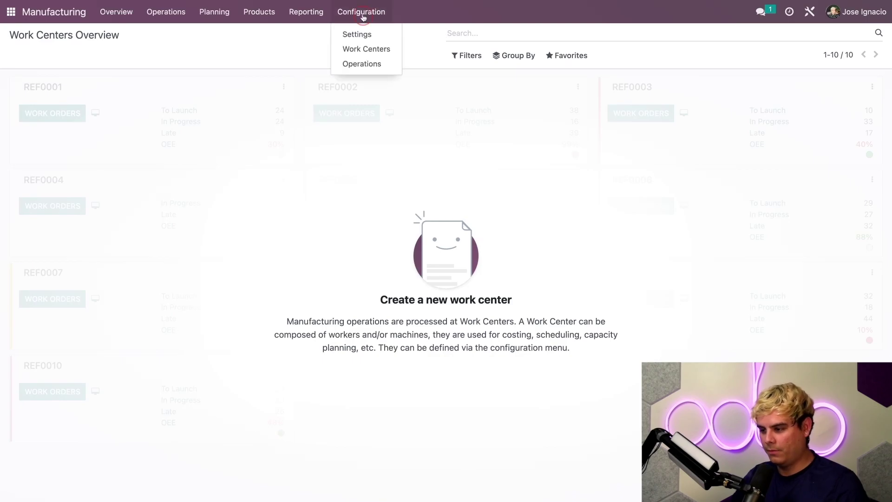
click(357, 34)
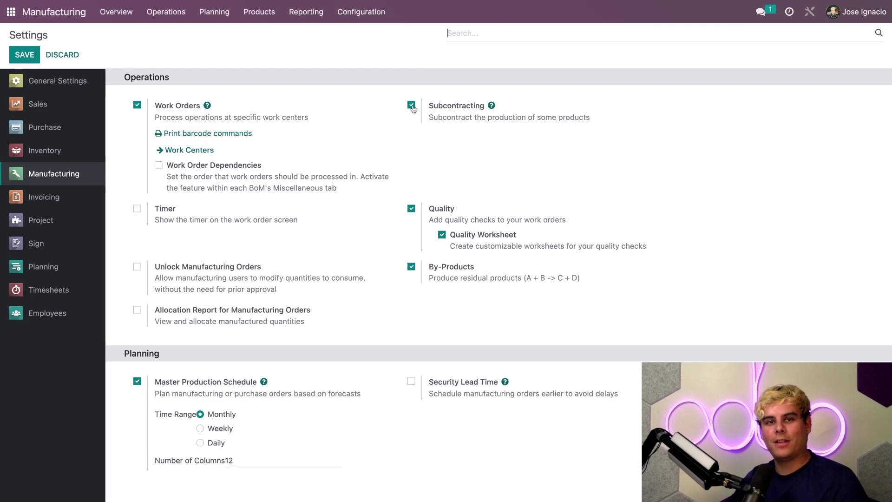
click(75, 127)
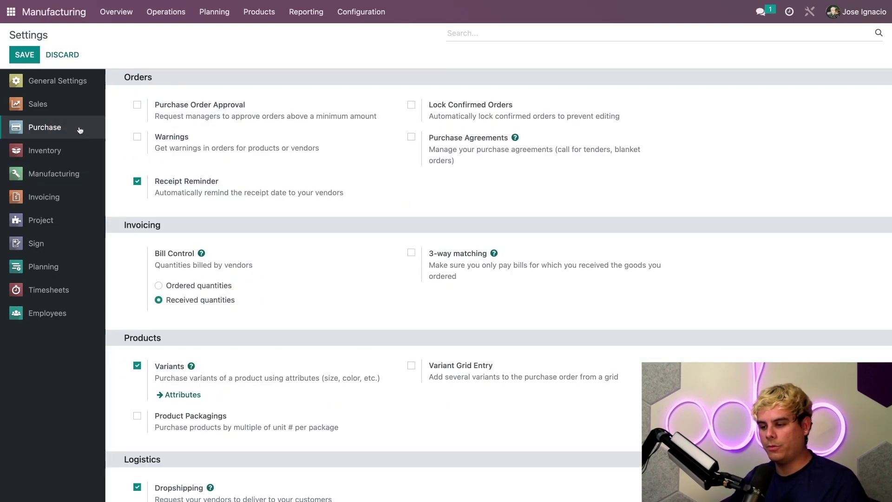
scroll(299, 210, down, 1)
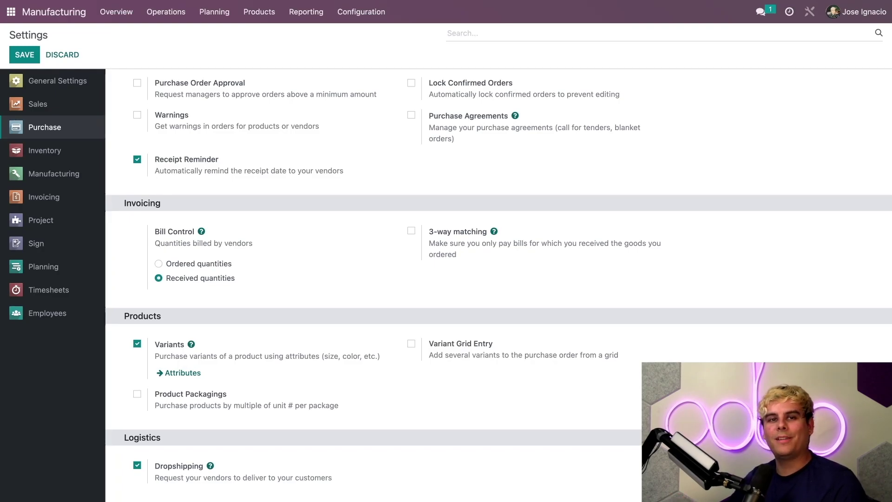
Open the Lamp bill of materials and select its Lamp Base component line.
click(267, 14)
click(263, 62)
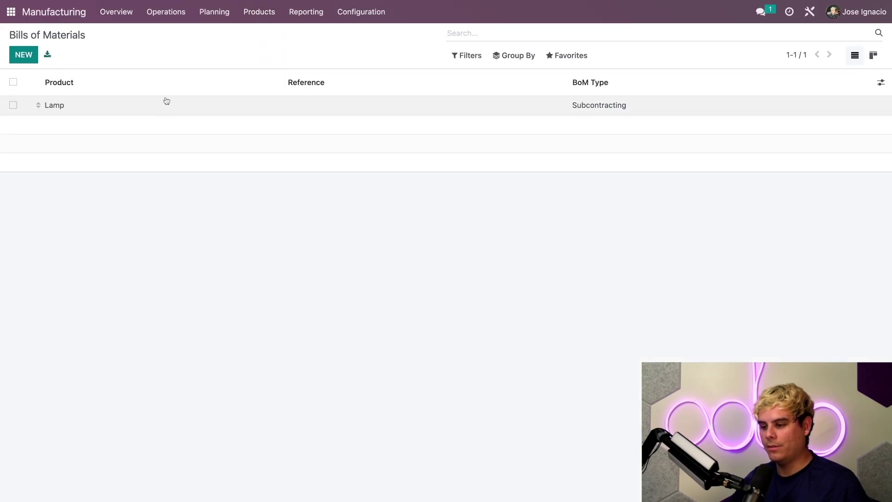
click(155, 110)
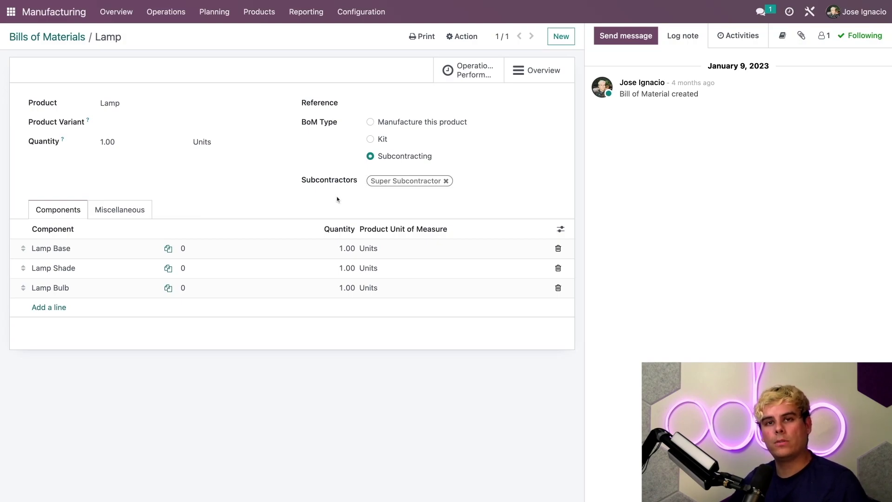
click(108, 249)
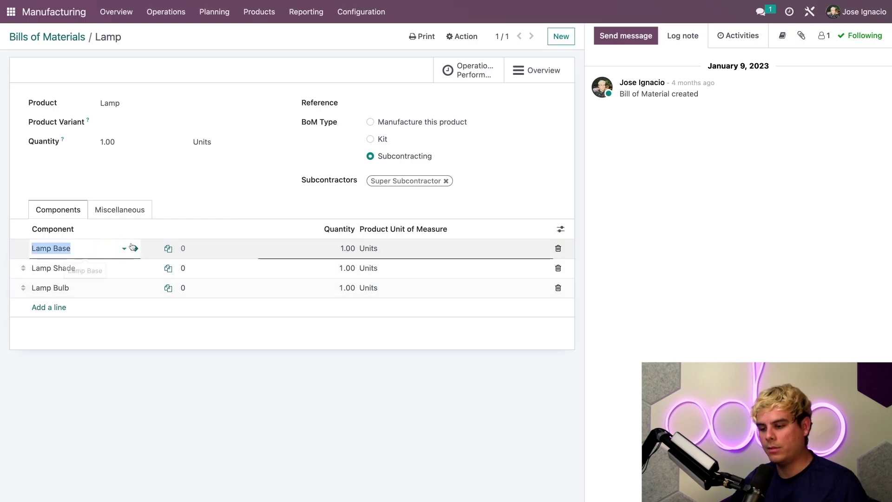
Open Lamp Base and review its Dropship Subcontractor on Order route and Awesome Vendor at 30.00.
click(136, 249)
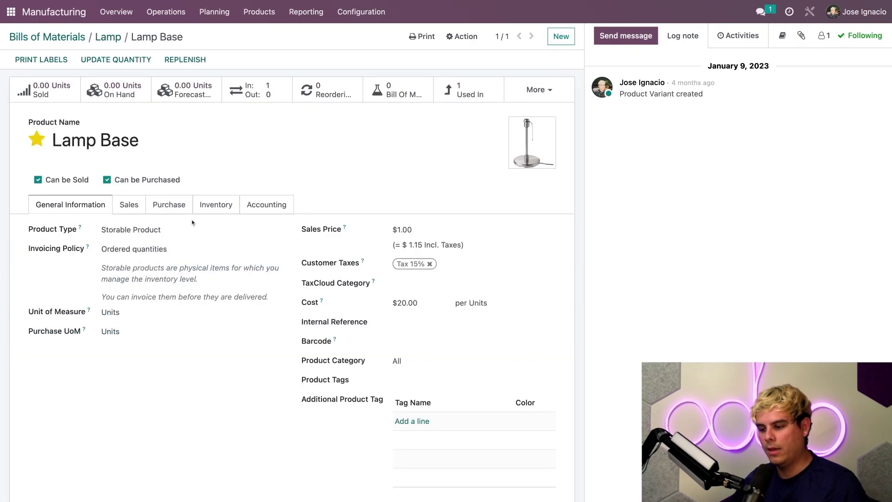
click(211, 203)
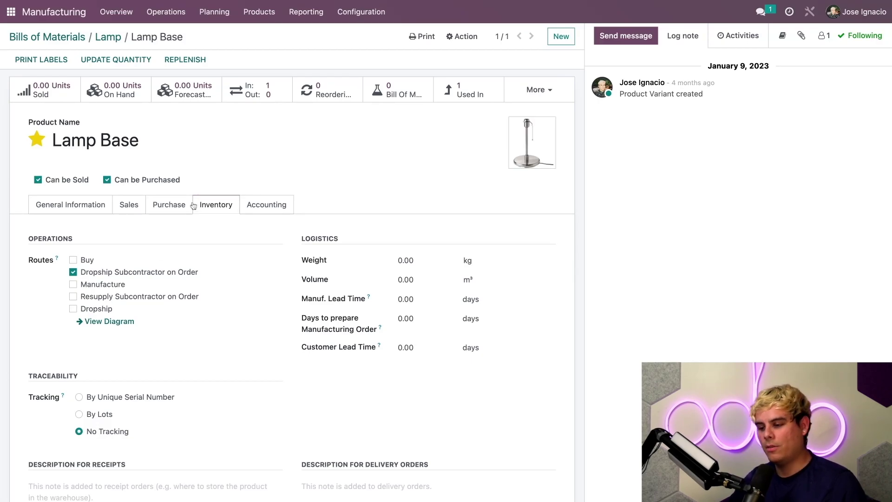
click(167, 205)
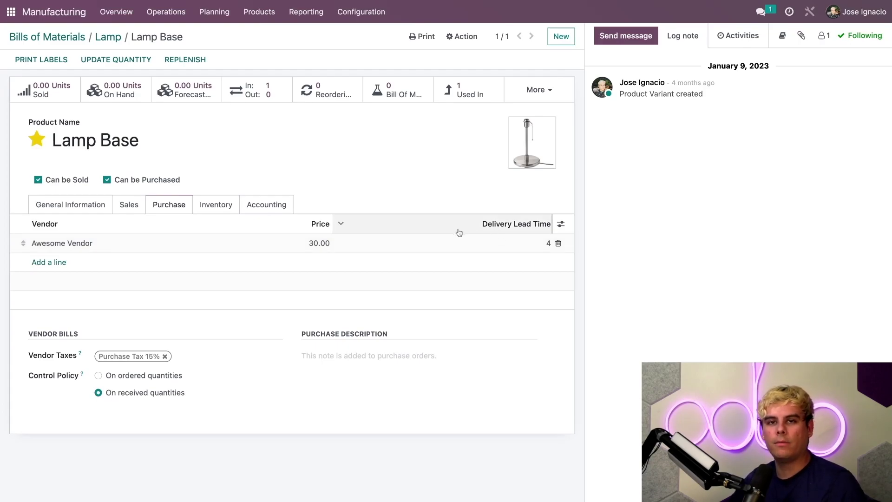
Return to the Lamp bill of materials and open the Lamp product record.
click(108, 38)
click(169, 99)
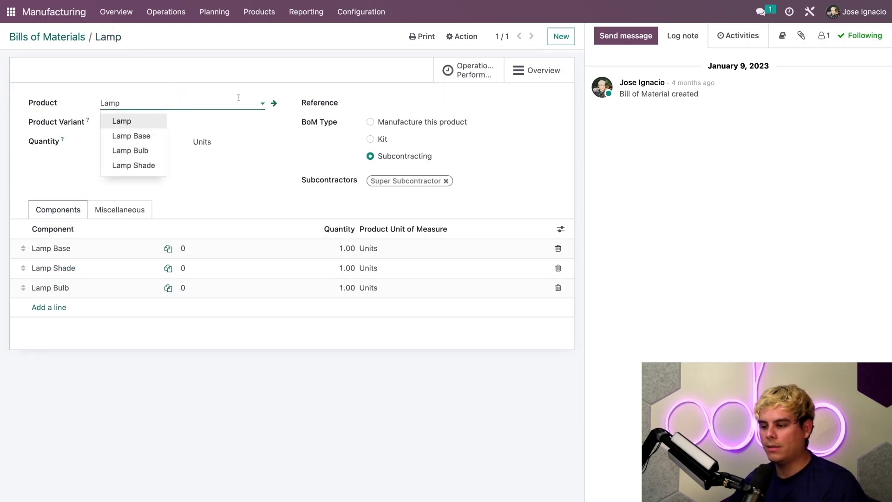
click(274, 103)
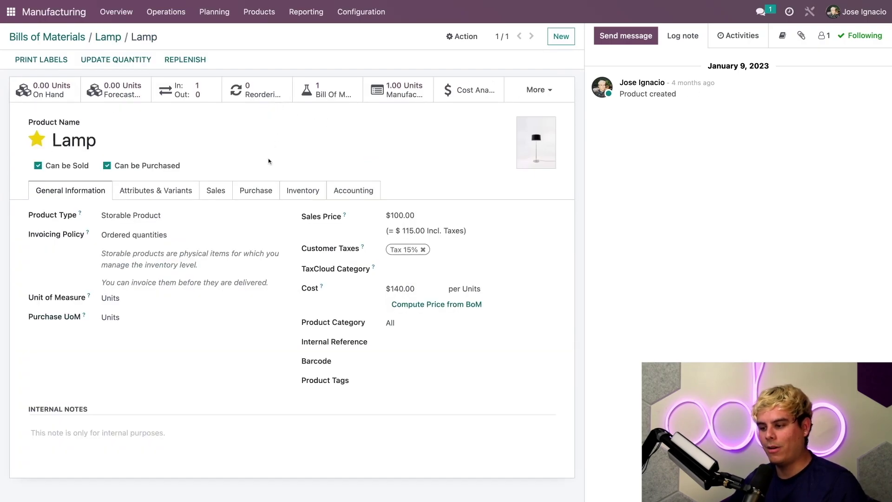
Review Lamp's Dropship route, 6-day manufacturing and 12-day customer lead times, and Super Subcontractor at 80.00.
click(305, 189)
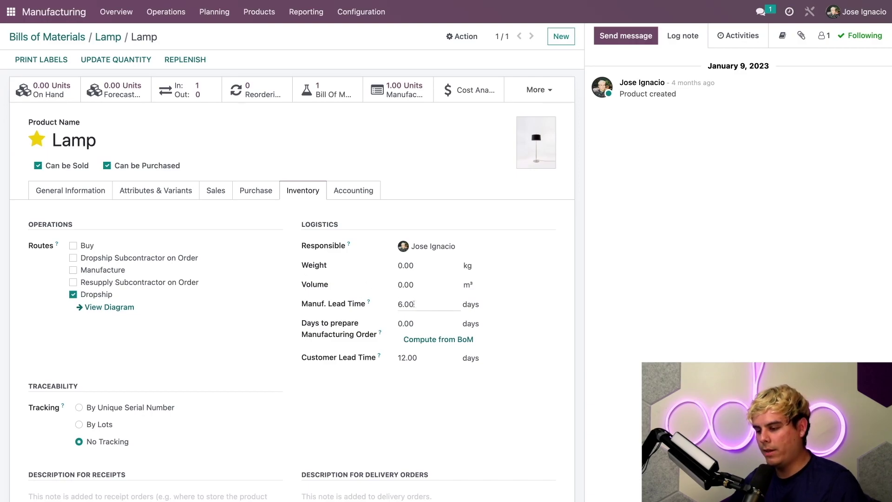
click(422, 305)
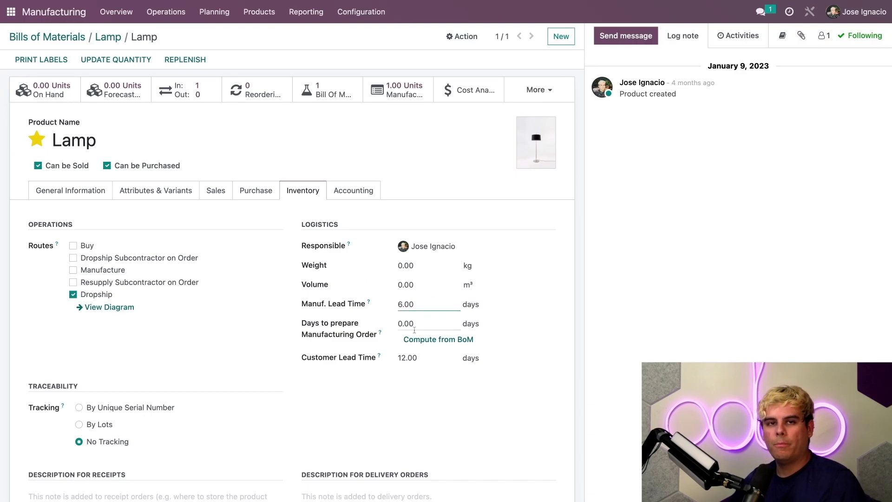
click(428, 358)
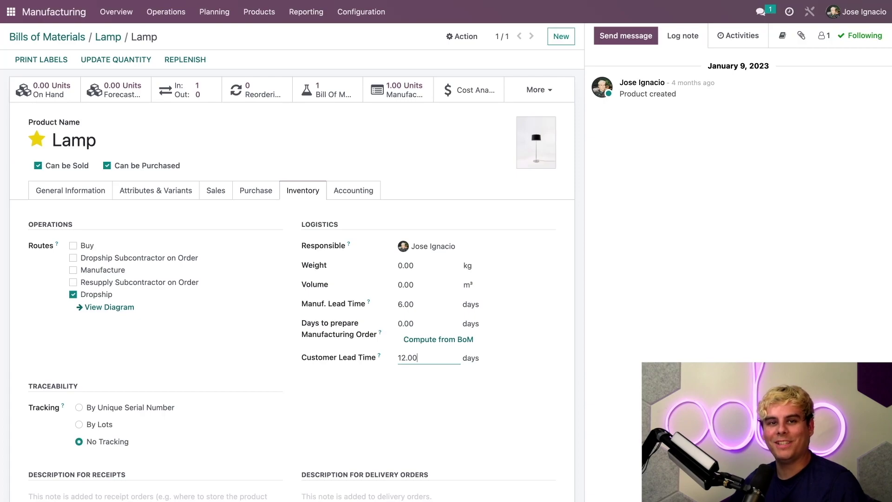
click(244, 193)
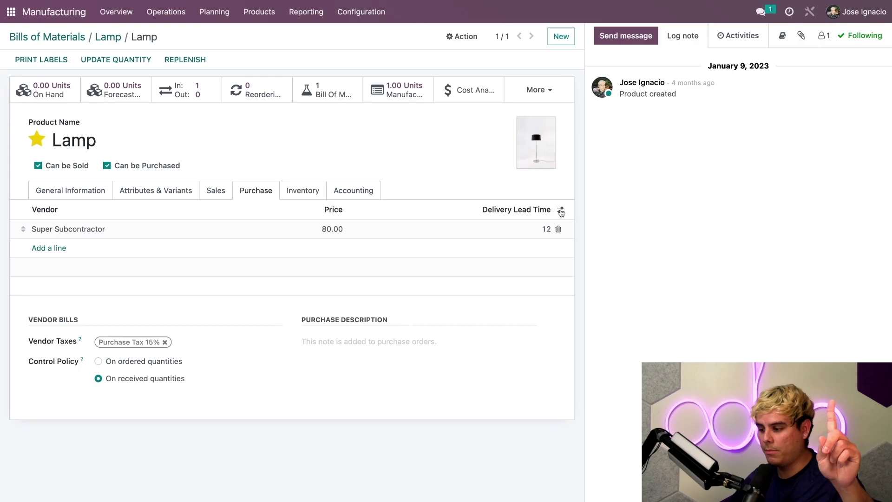
Show the Subcontracted column in Lamp's vendor list and tick it for Super Subcontractor.
click(561, 212)
click(502, 227)
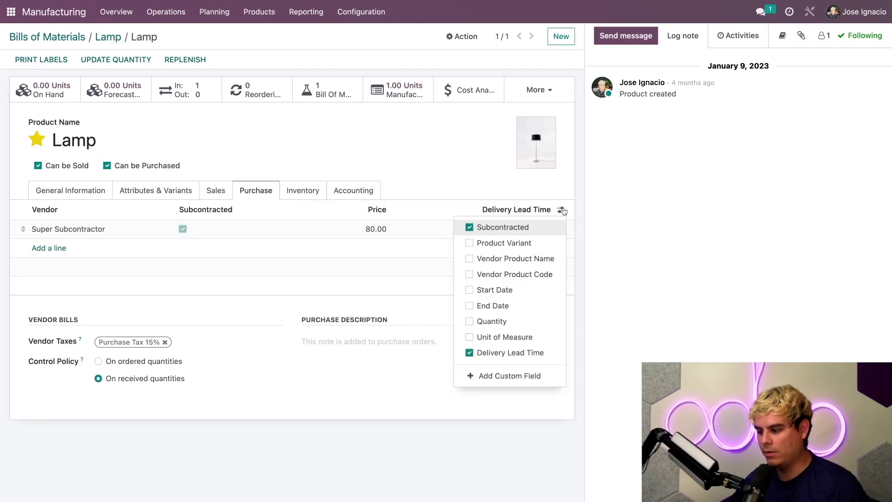
click(561, 211)
click(561, 210)
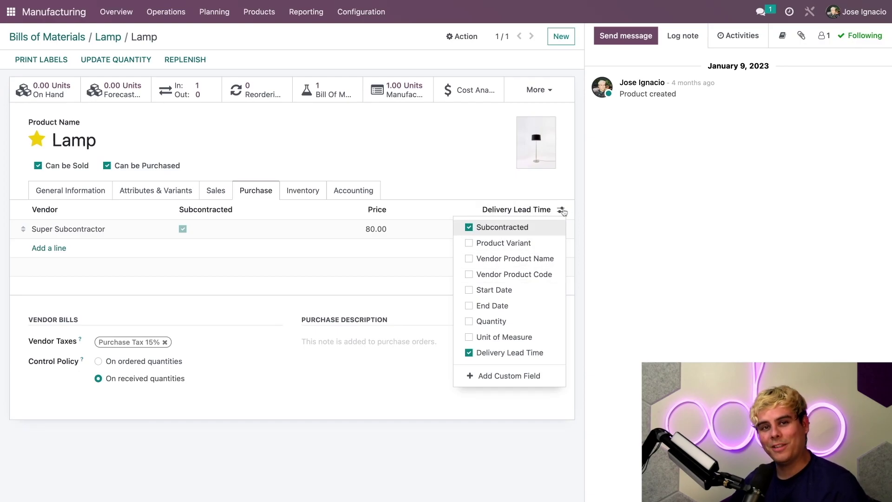
click(561, 210)
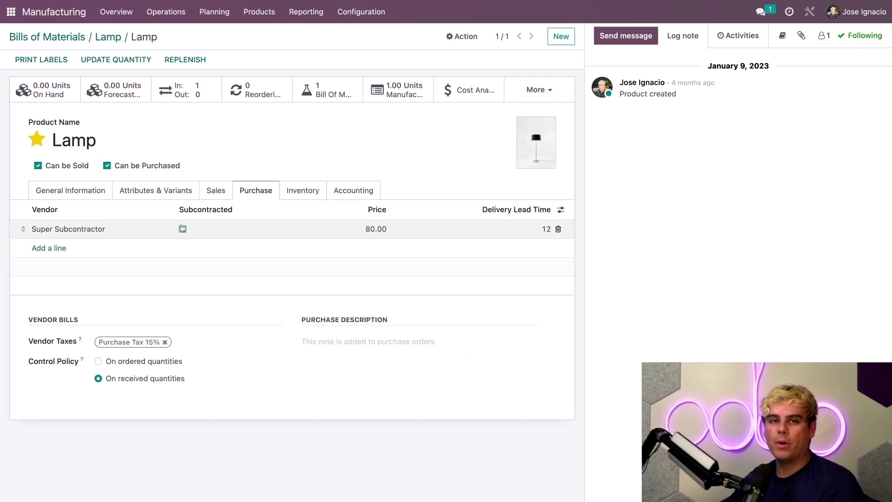
click(183, 229)
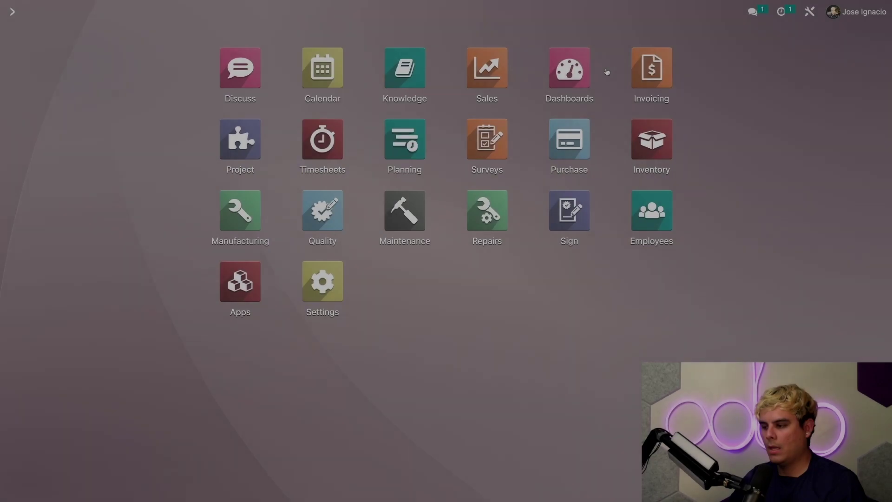
Start a new quotation in Sales for customer Deco Addict.
click(481, 64)
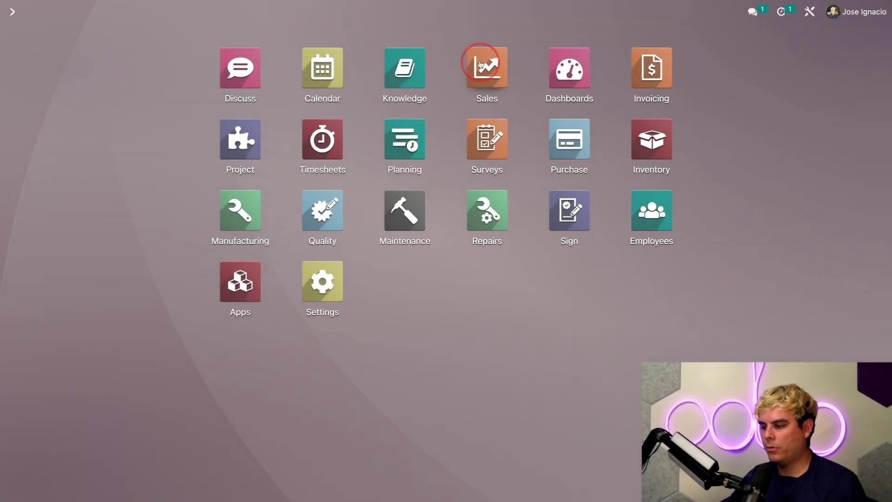
click(29, 57)
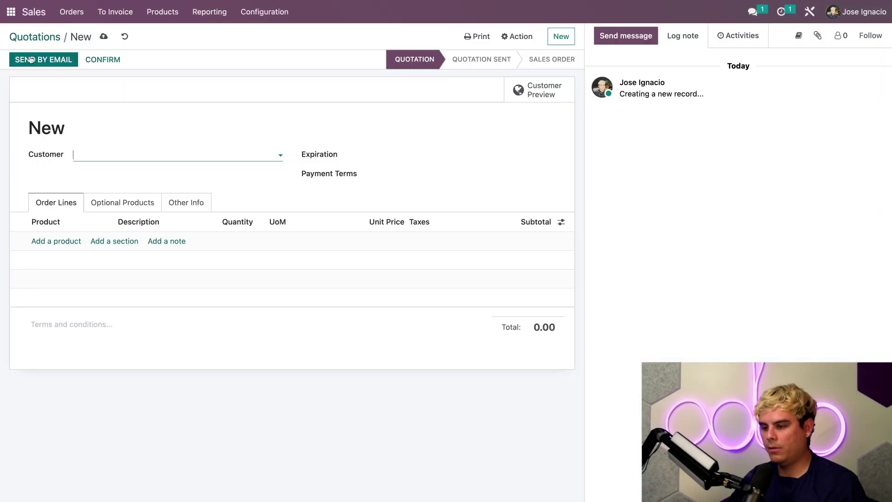
text(deco)
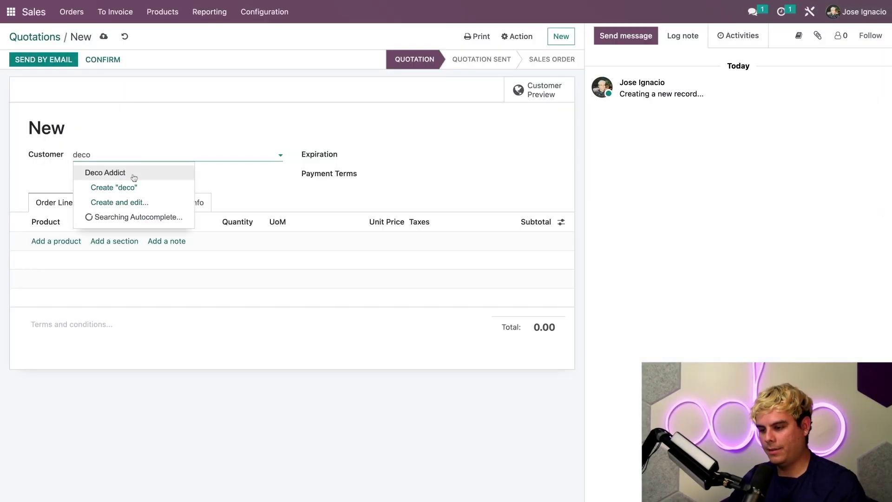
click(133, 173)
Add one Lamp, confirm the quotation as order S00004, and view its Other Info.
click(56, 256)
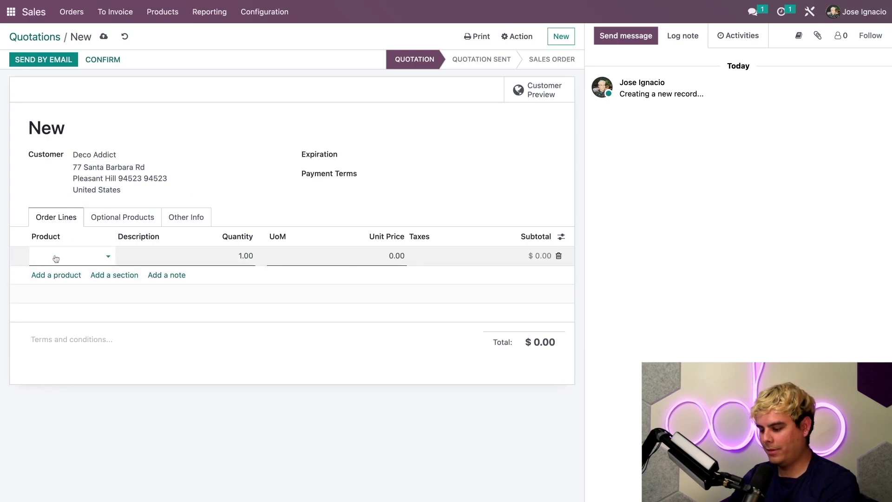
text(lamp)
click(52, 272)
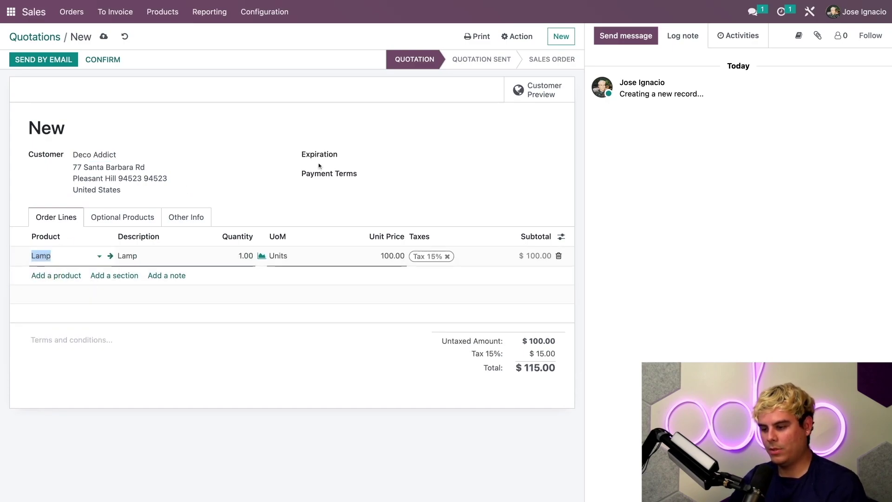
click(328, 103)
click(113, 65)
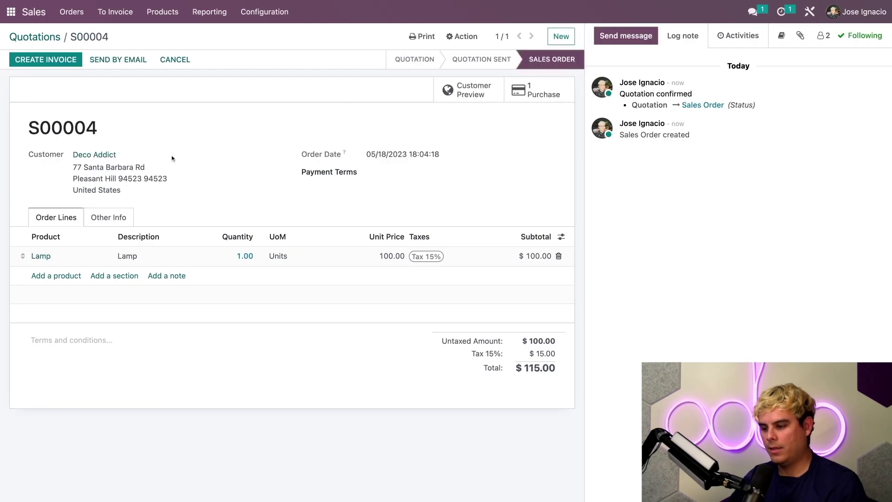
click(122, 221)
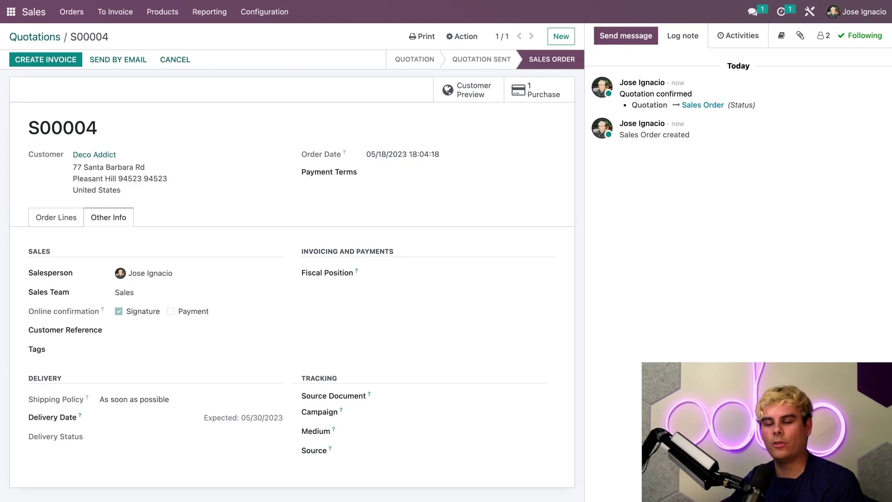
Open the linked purchase P00004 from Super Subcontractor and confirm it.
click(547, 94)
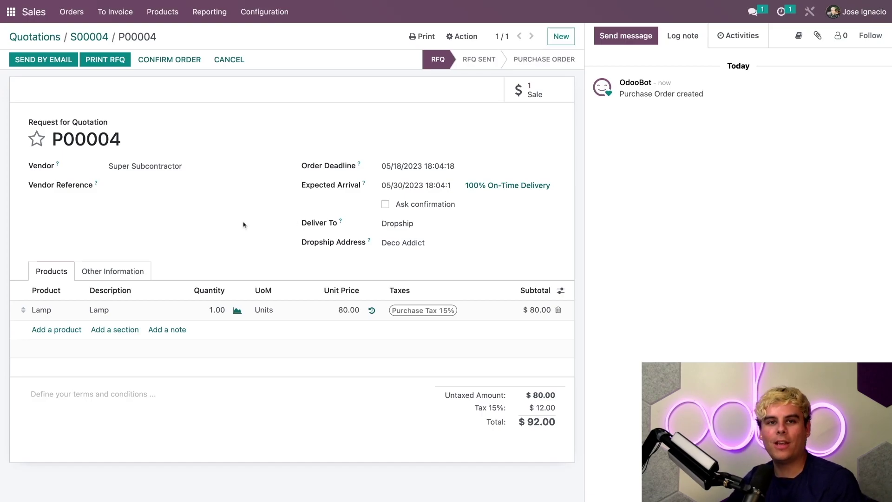
click(179, 64)
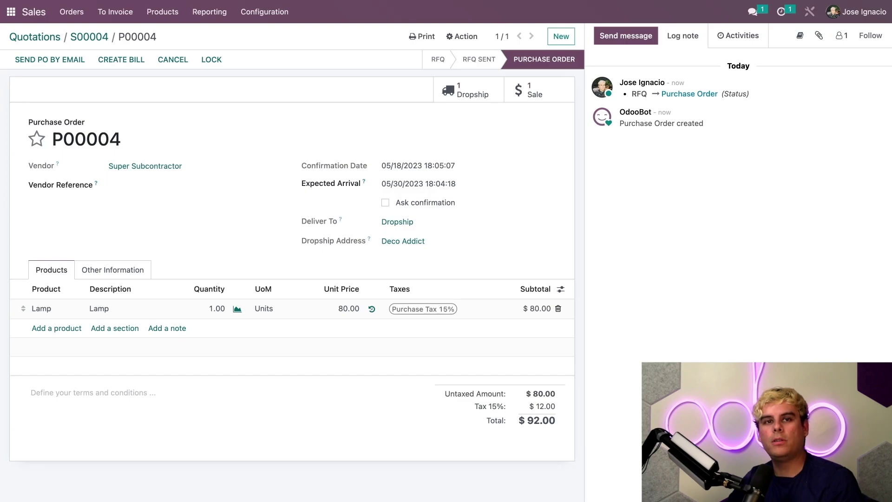
View dropship DS/00002, then go to the Purchase app's Requests for Quotation list.
click(476, 91)
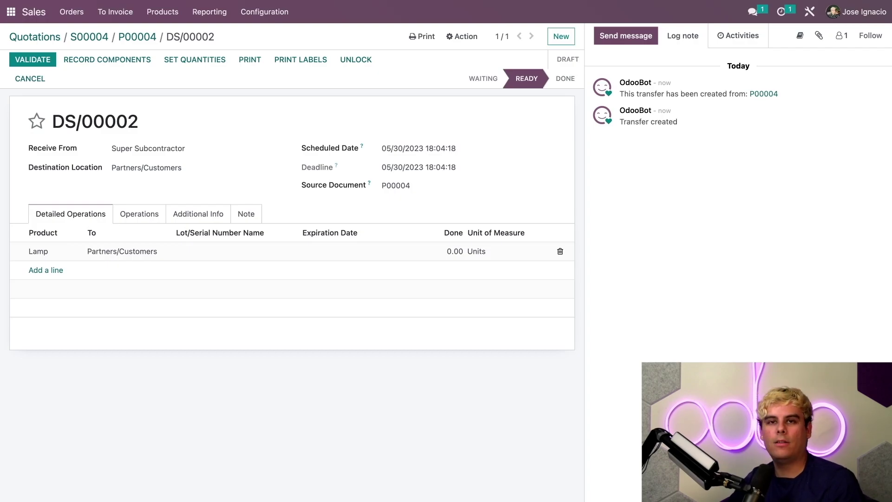
click(12, 13)
text(pur)
key(Return)
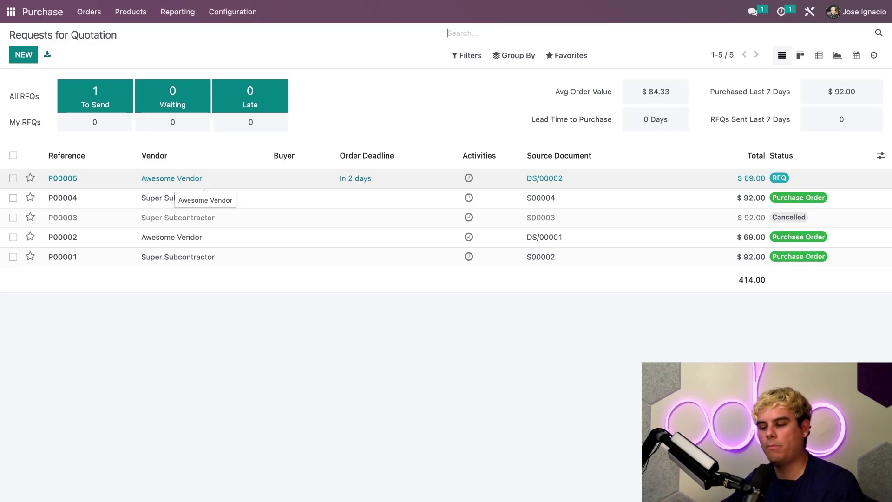
Open RFQ P00005 for Awesome Vendor and confirm it as a purchase order.
click(204, 179)
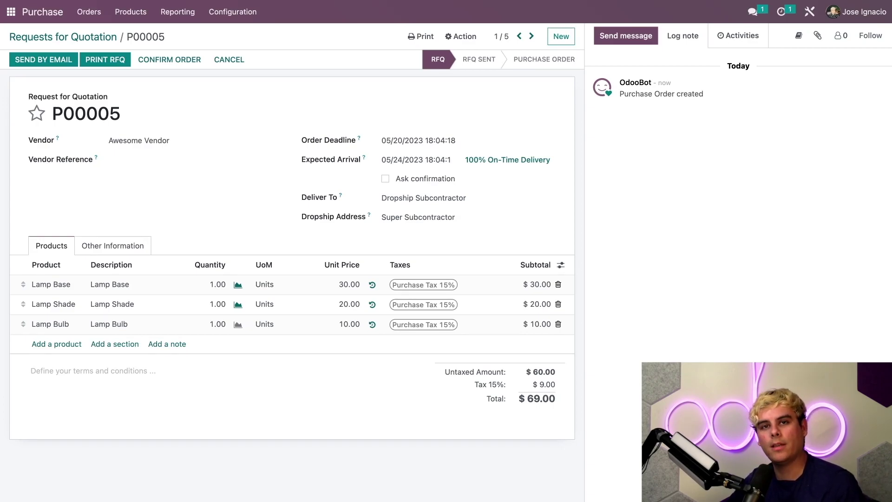
click(185, 60)
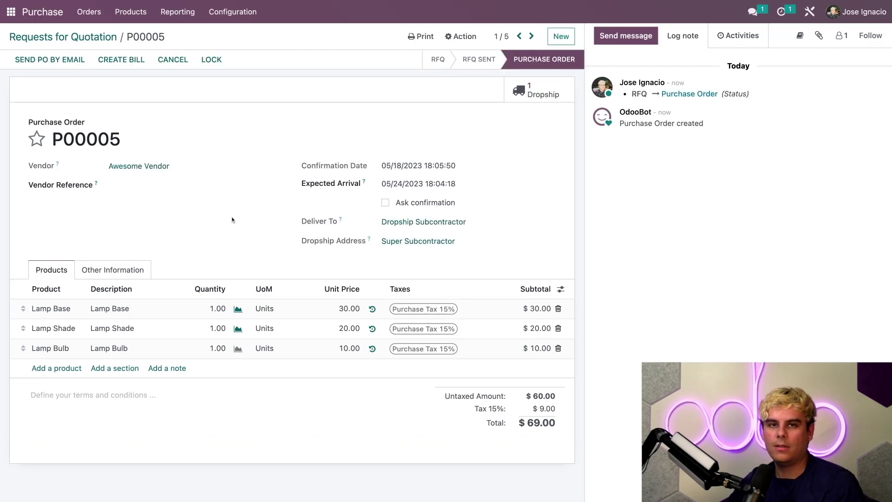
Open the dropship transfer DSC/00002 linked to P00005.
click(538, 97)
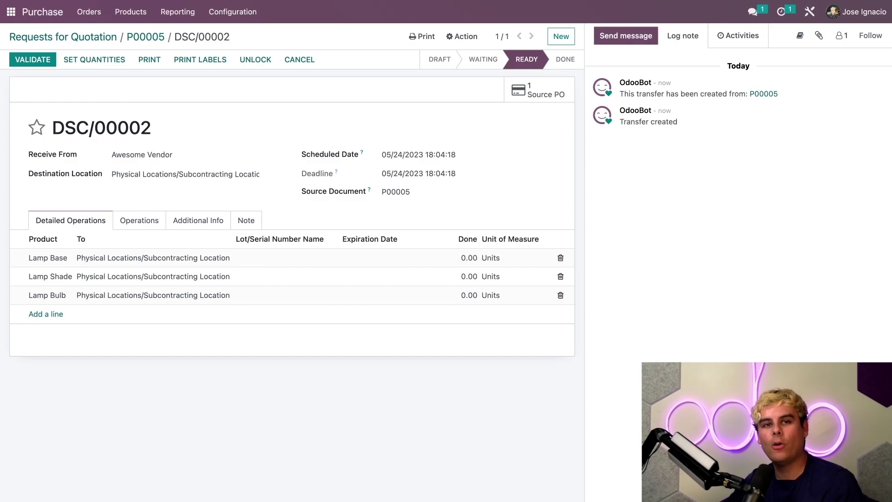
In Inventory, validate DSC/00002 for one each of Lamp Base, Lamp Shade and Lamp Bulb.
click(11, 13)
text(inve)
key(Return)
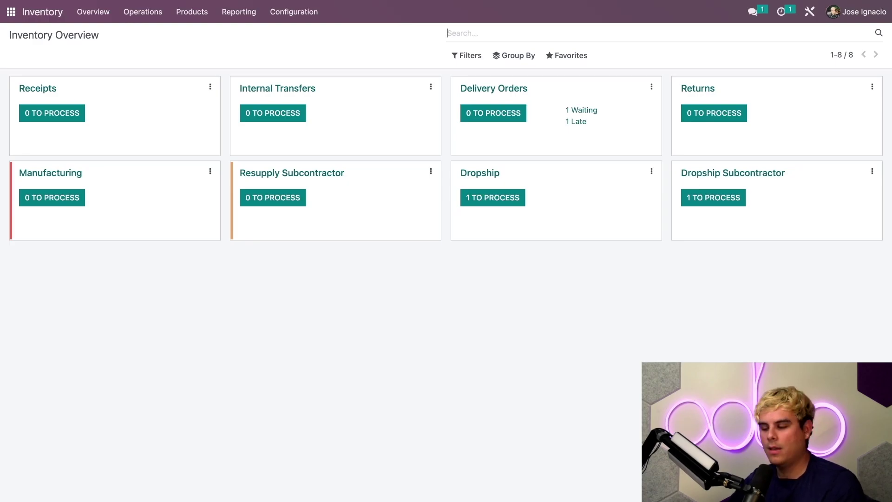
click(726, 207)
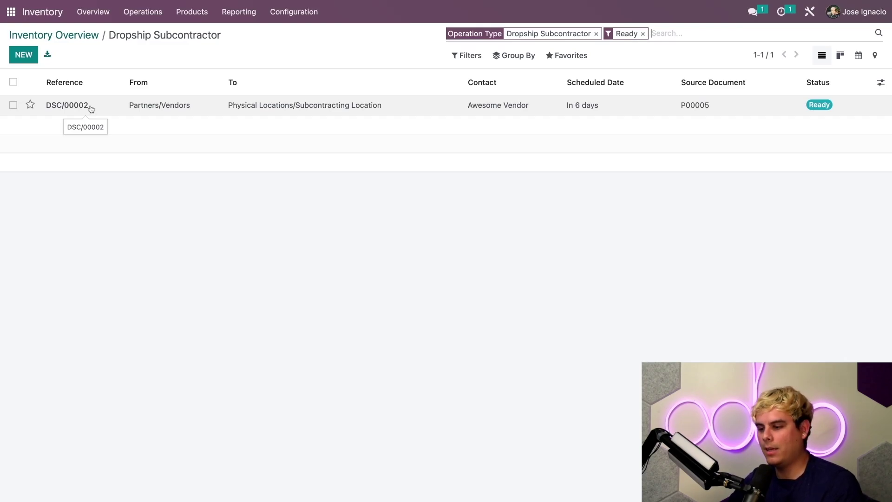
click(73, 108)
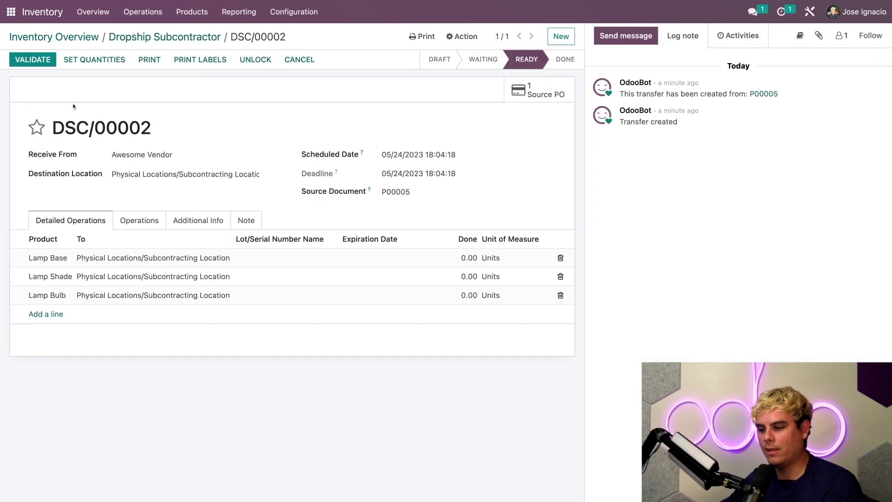
click(32, 60)
click(189, 111)
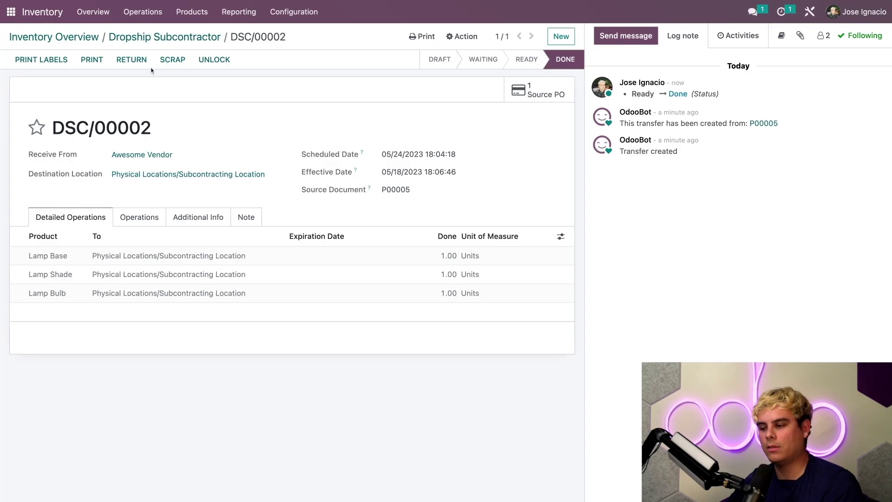
Review the Subcontracting Location's current stock, then list Dropship transfers to process, showing DS/00002 Ready.
click(272, 18)
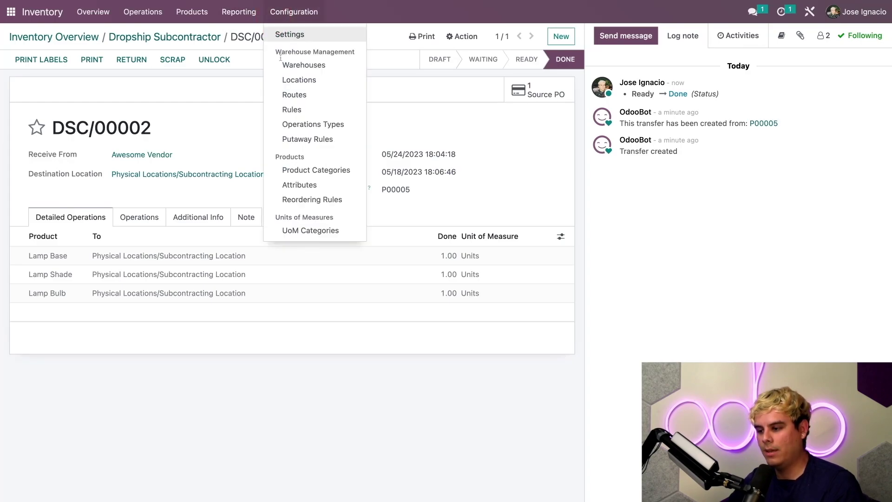
click(287, 79)
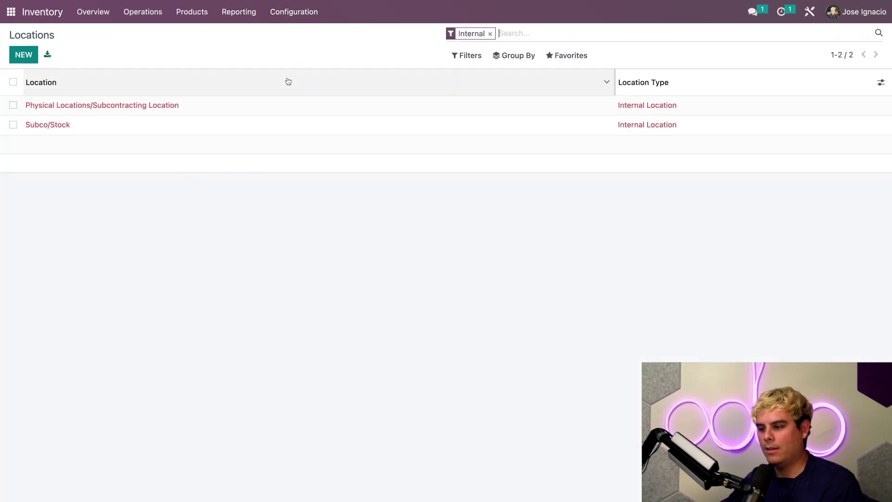
click(147, 104)
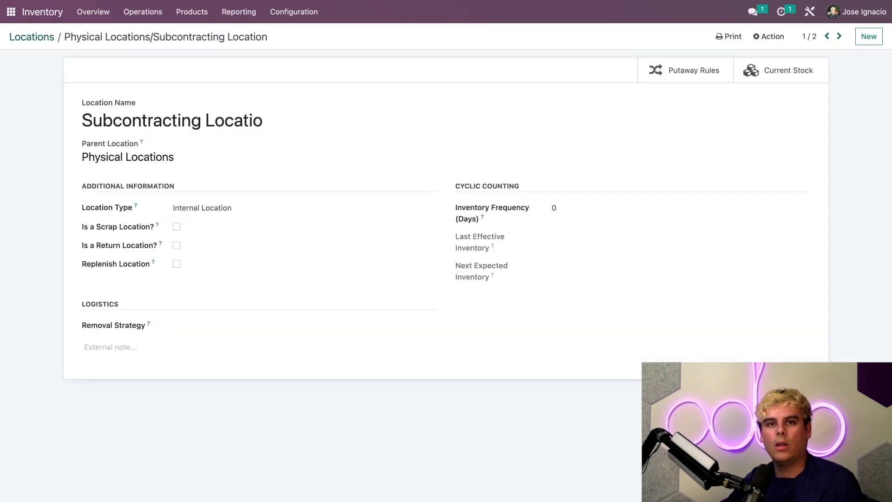
click(772, 71)
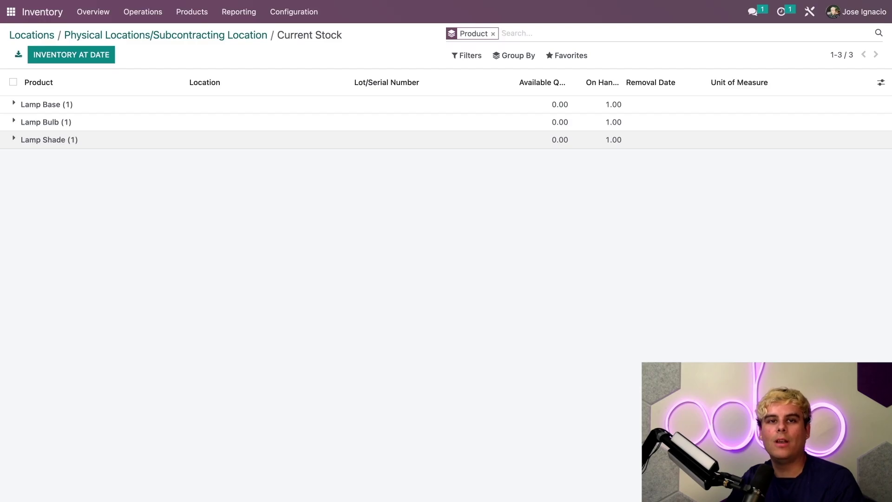
click(81, 14)
click(495, 199)
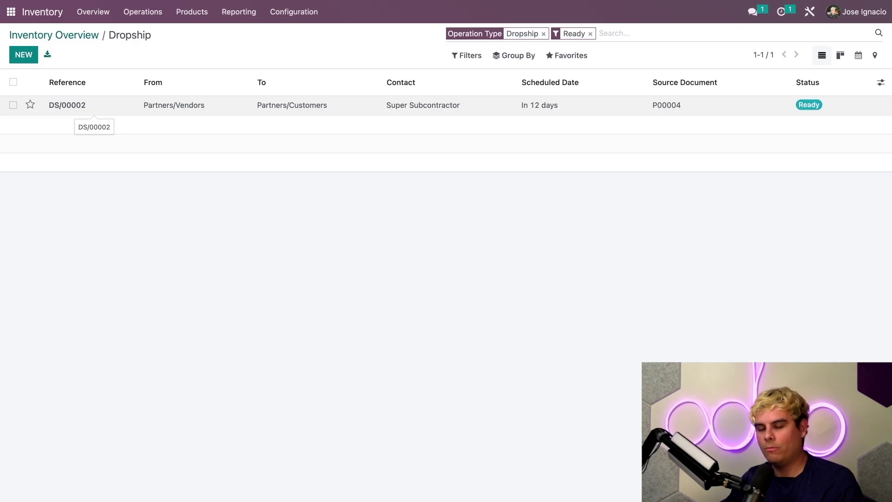
Validate DS/00002, delivering 1.00 Lamp to Partners/Customers with all quantities applied.
click(68, 105)
click(33, 60)
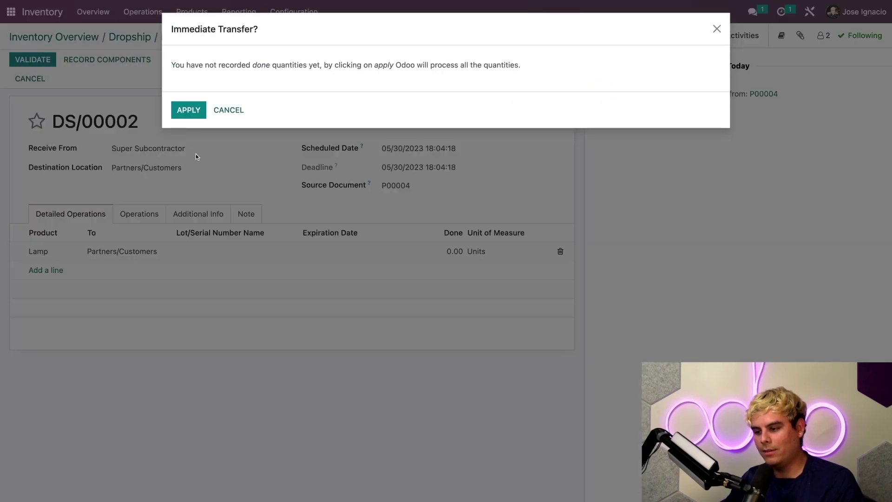
click(174, 115)
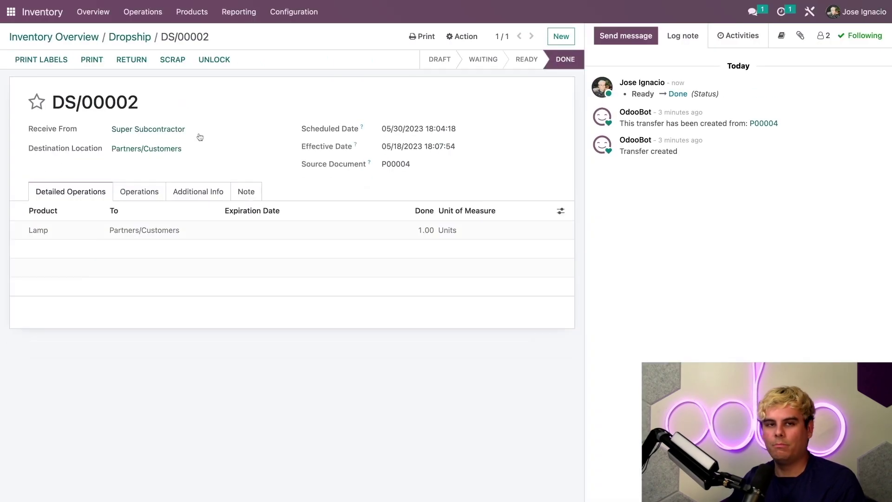